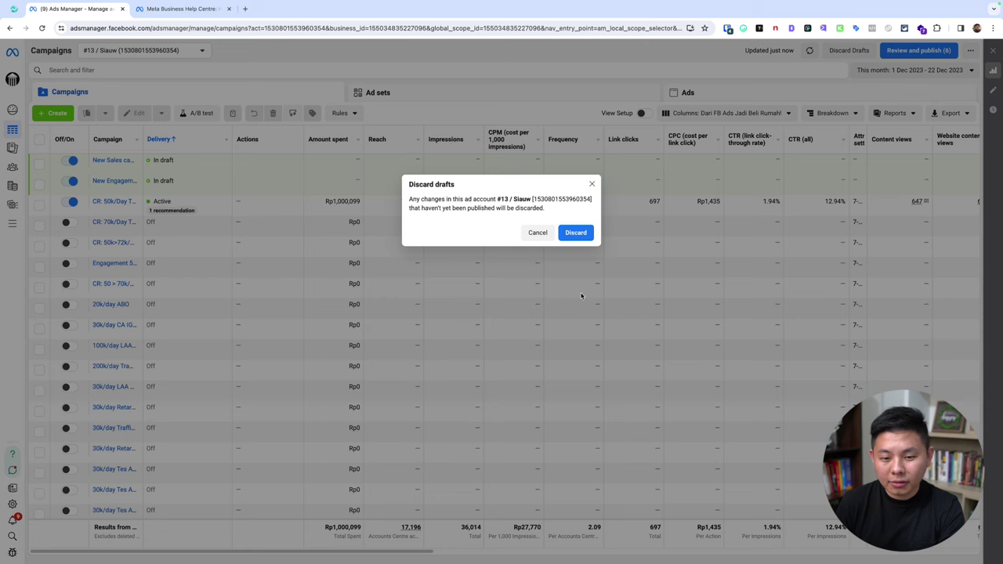
Discard all unpublished drafts in the ad account and switch to the Meta Business Help Centre page.
{"action": "left_click", "coordinate": [588, 233]}
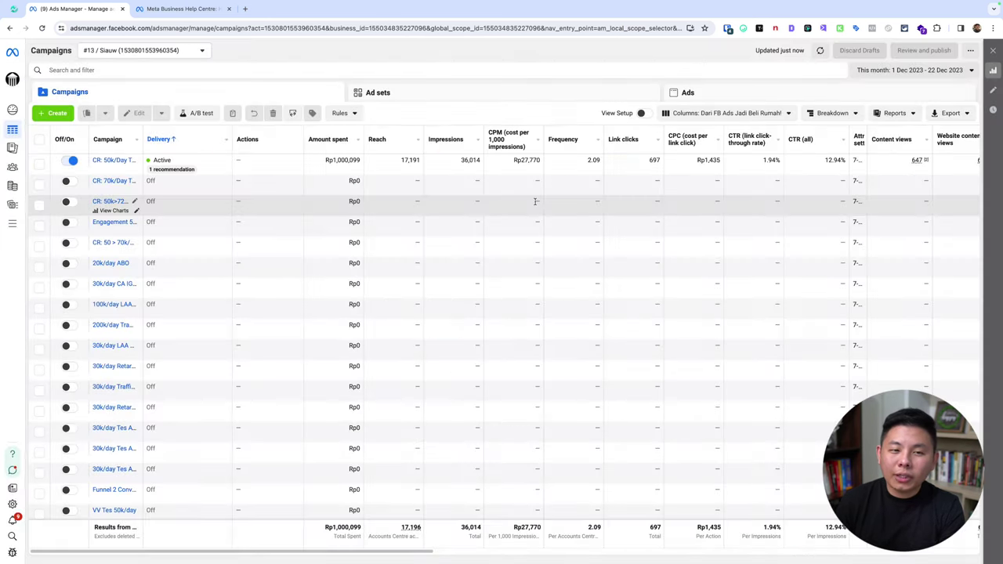
{"action": "left_click", "coordinate": [174, 8]}
{"action": "left_click", "coordinate": [164, 28]}
{"action": "key", "text": "super+space"}
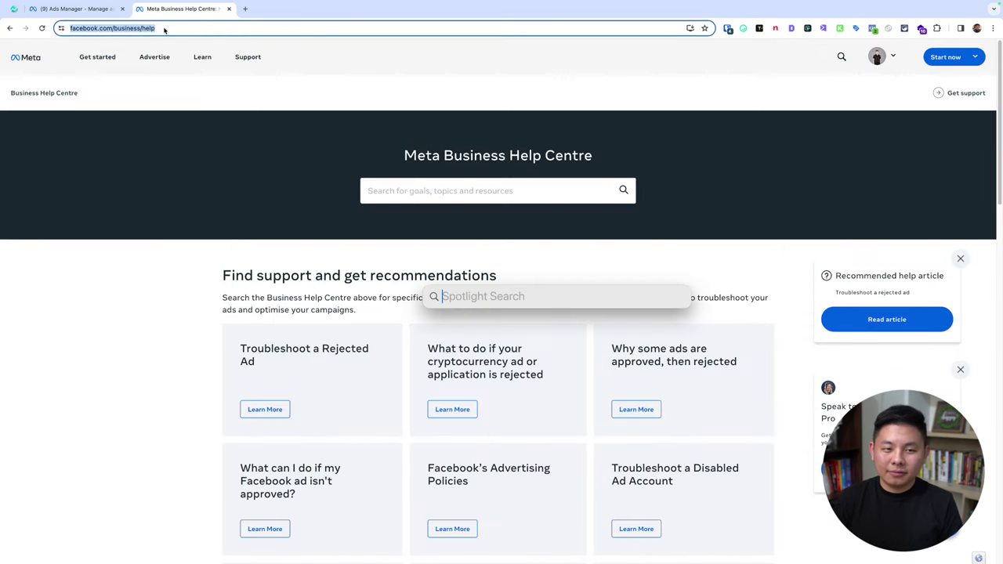
{"action": "key", "text": "Escape"}
{"action": "key", "text": "super+t"}
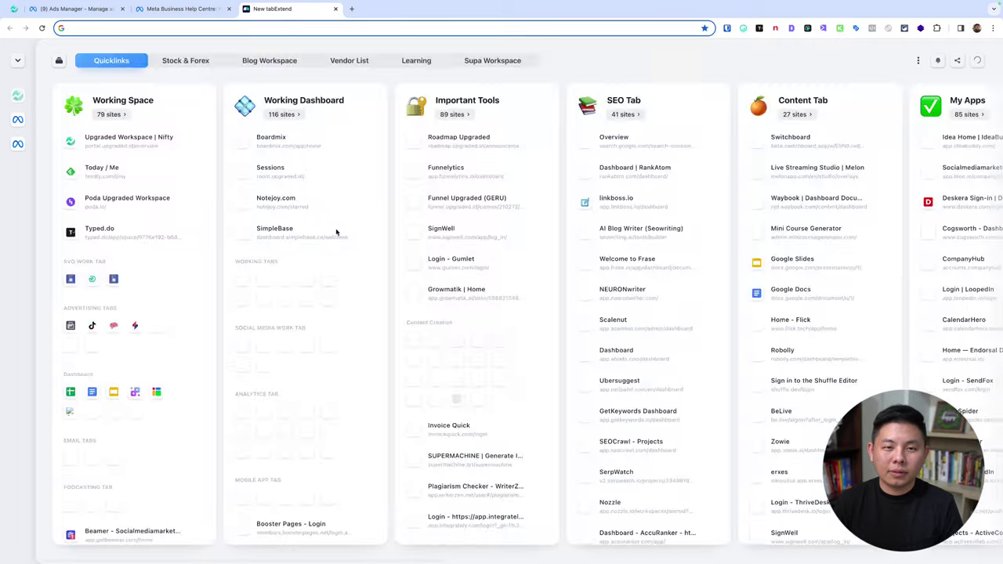
{"action": "left_click", "coordinate": [335, 10]}
Launch the screen annotation app by searching the computer for "pre".
{"action": "key", "text": "super+space"}
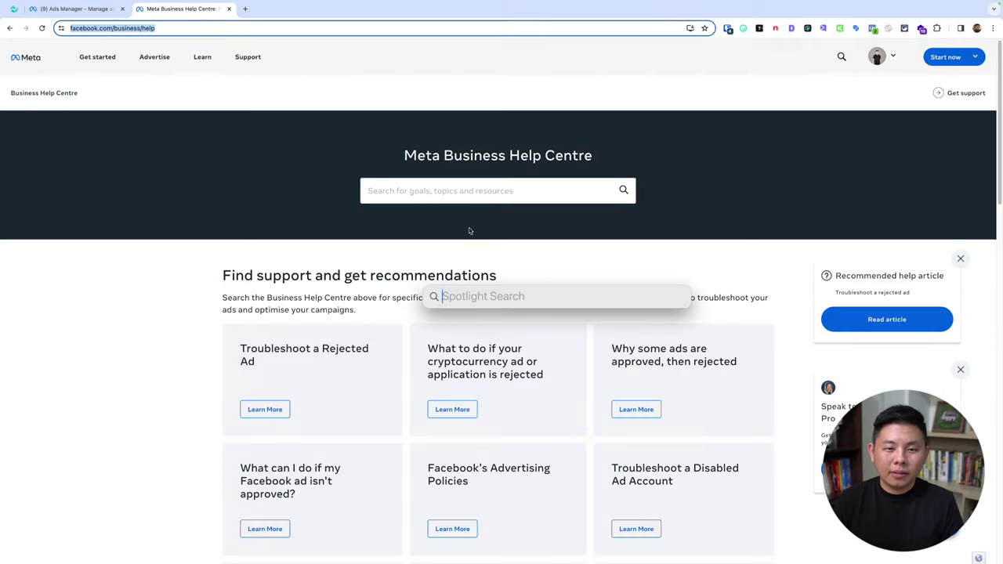
{"action": "type", "text": "pre"}
{"action": "key", "text": "Return"}
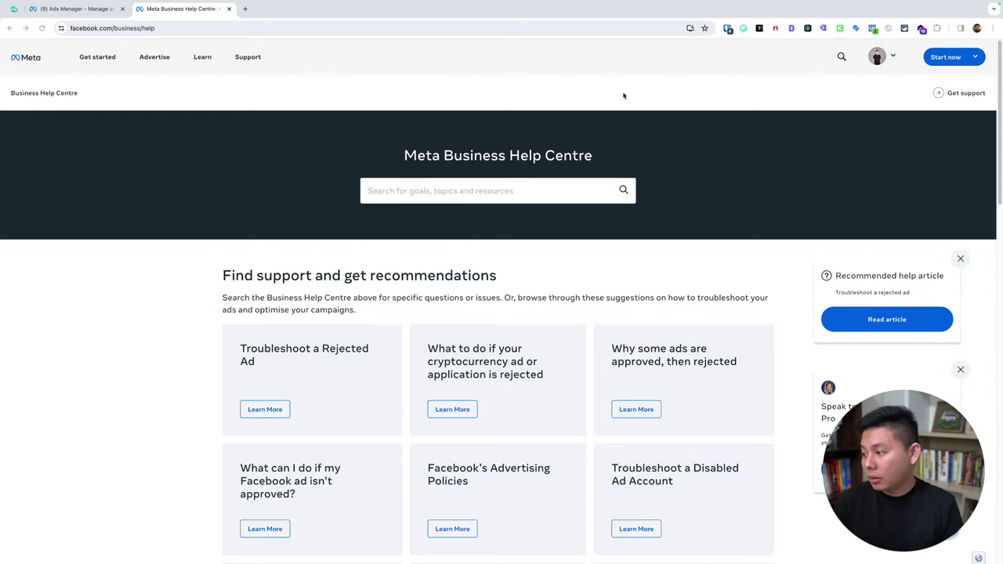
Review the Business Help Centre's web address and its recommended support topics.
{"action": "left_click", "coordinate": [155, 28]}
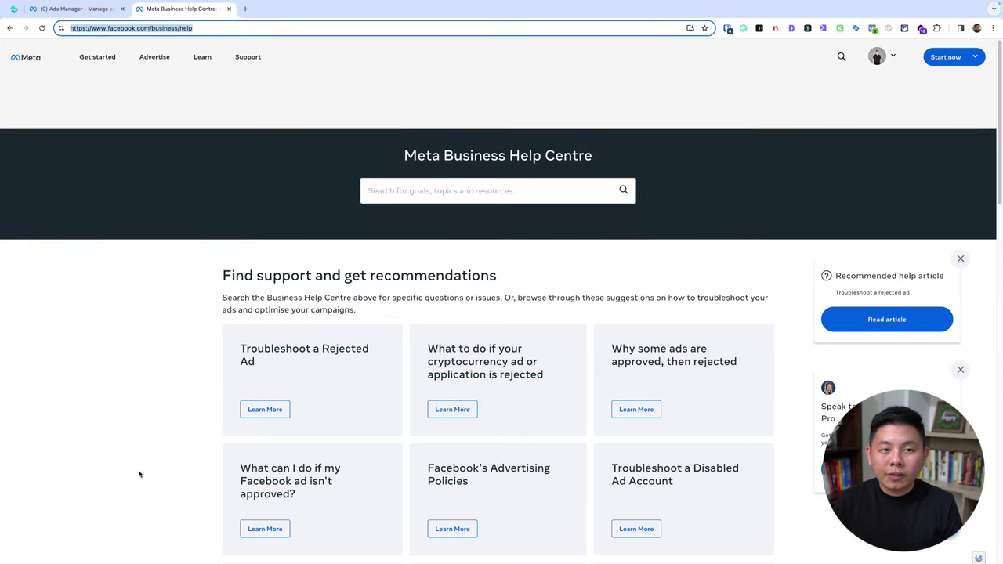
{"action": "left_click", "coordinate": [127, 419]}
{"action": "left_click", "coordinate": [221, 27]}
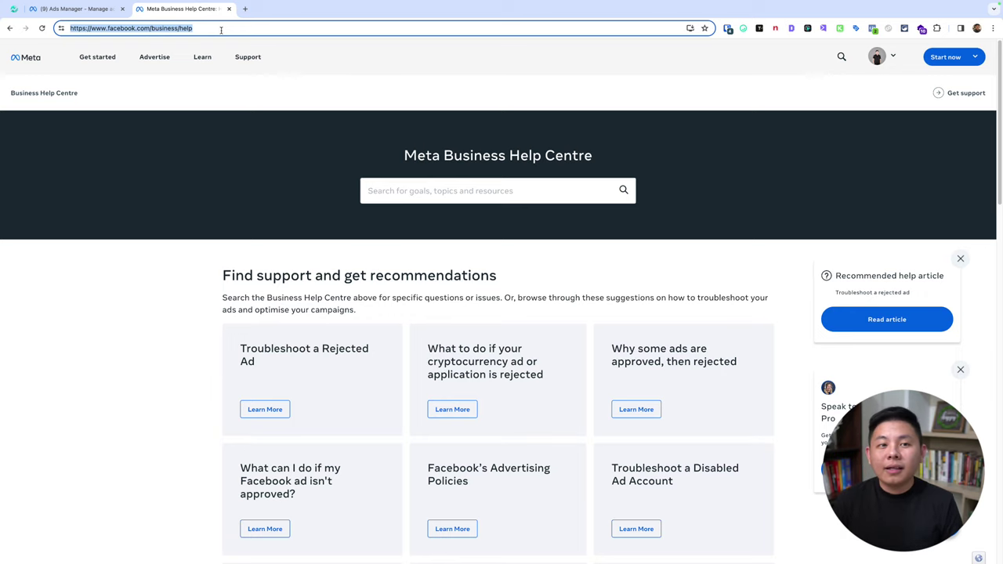
{"action": "left_click", "coordinate": [221, 29]}
{"action": "scroll", "coordinate": [705, 173], "scroll_direction": "down", "scroll_amount": 1}
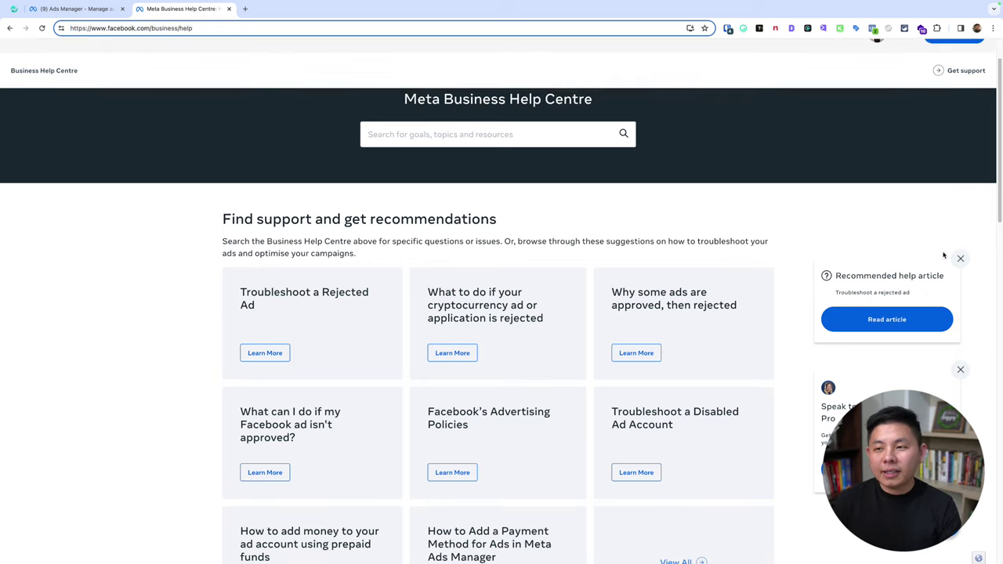
{"action": "scroll", "coordinate": [787, 189], "scroll_direction": "down", "scroll_amount": 2}
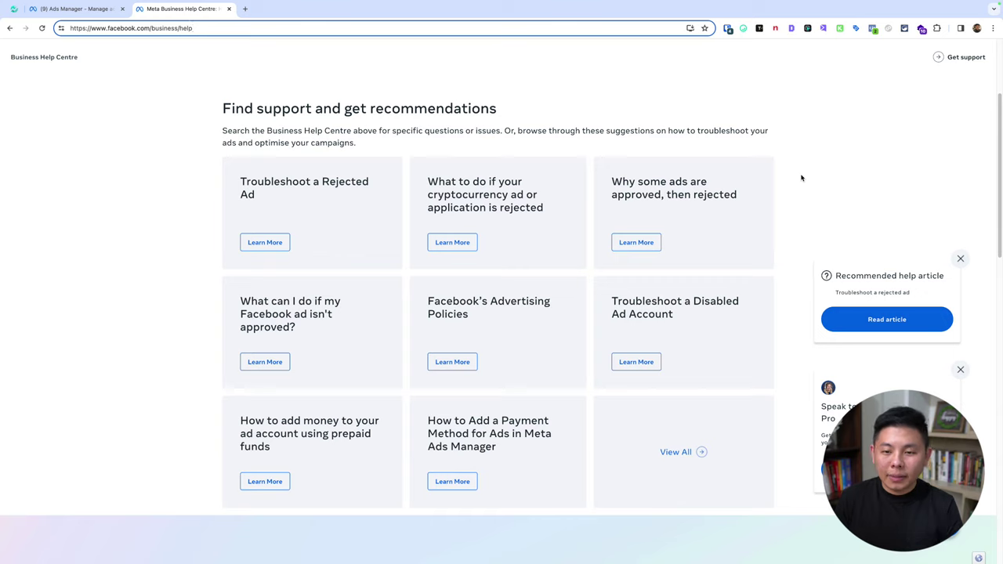
Start annotating the screen over the Help Centre page with the Text tool.
{"action": "mouse_move", "coordinate": [690, 14]}
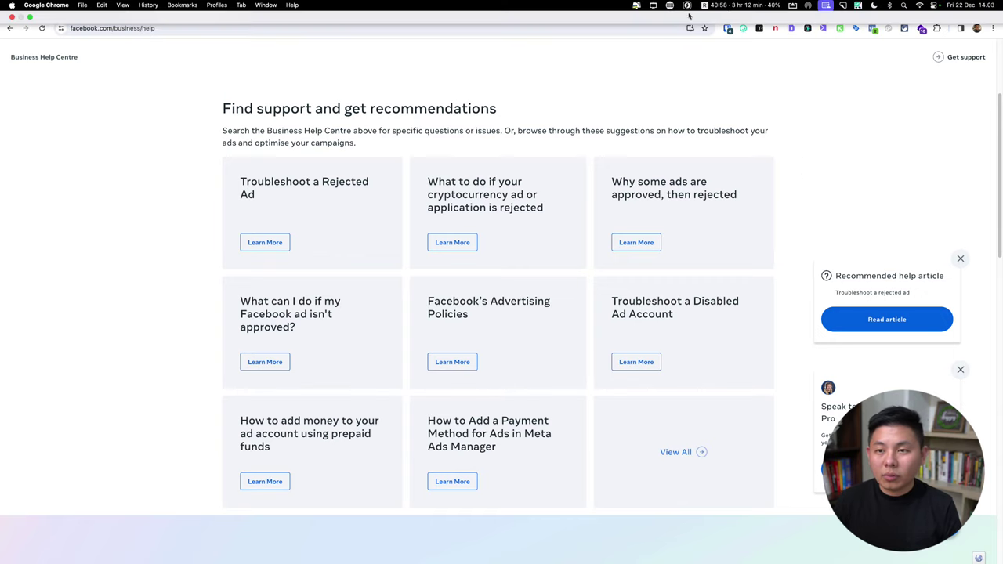
{"action": "left_click", "coordinate": [652, 5]}
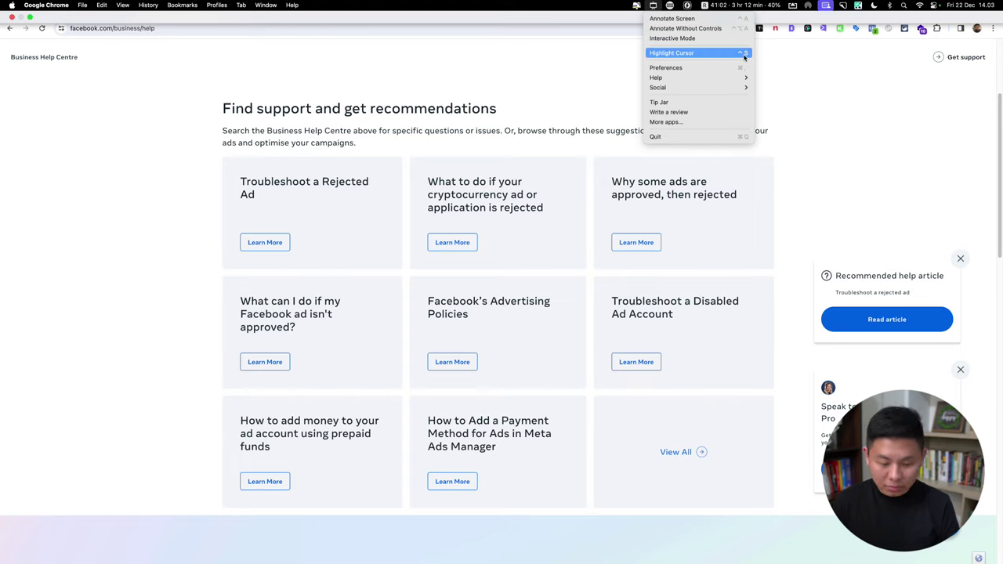
{"action": "key", "text": "ctrl+a"}
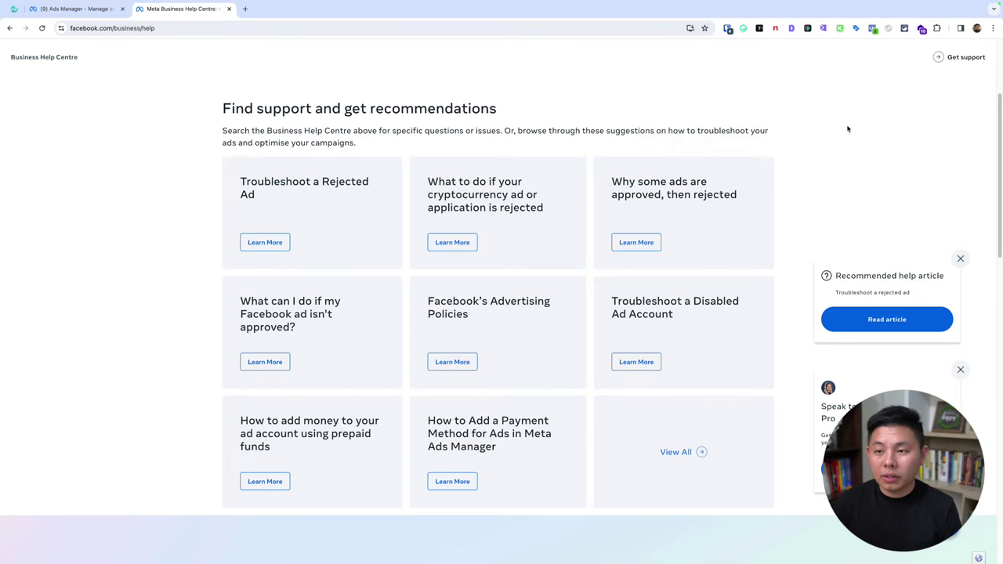
{"action": "left_click", "coordinate": [587, 20]}
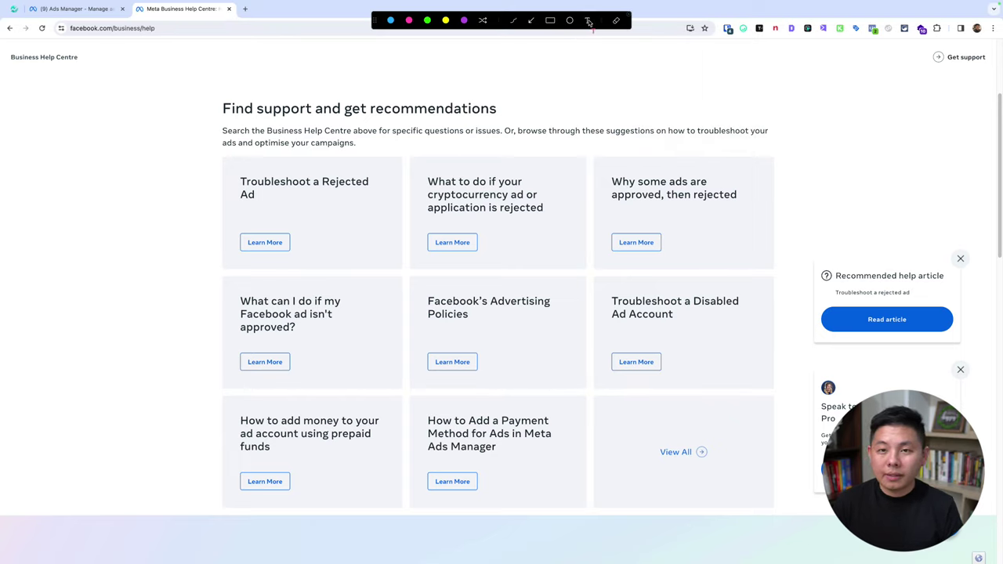
{"action": "left_click", "coordinate": [255, 71]}
{"action": "key", "text": "super+space"}
{"action": "type", "text": "fa"}
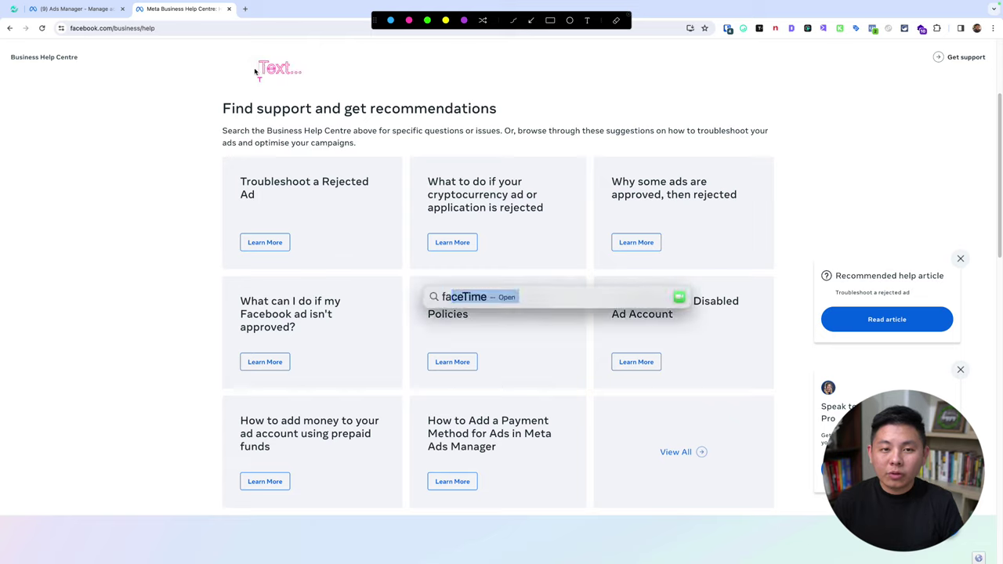
{"action": "key", "text": "Escape"}
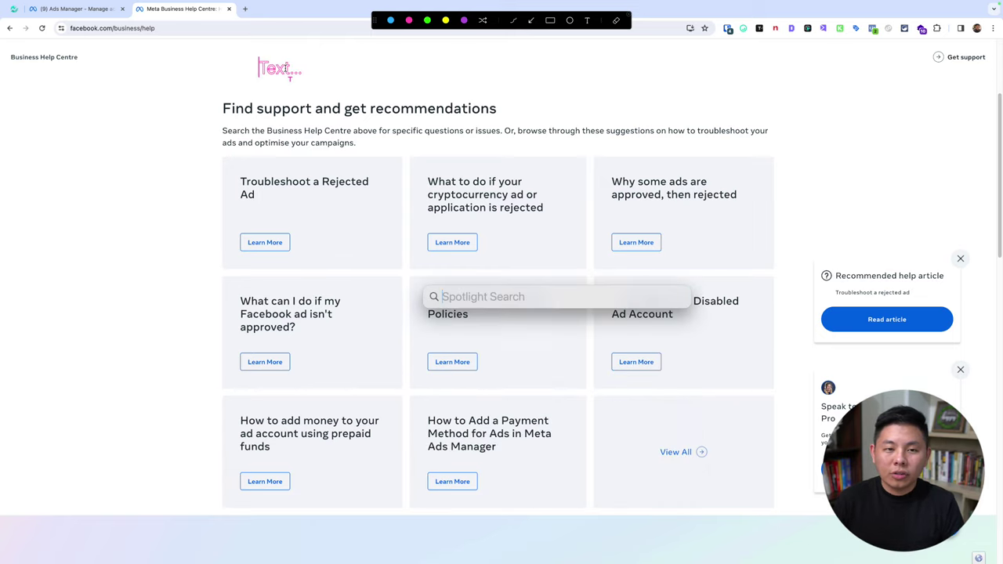
{"action": "type", "text": "face"}
{"action": "key", "text": "Escape"}
Write an enlarged "facebook.com/business/help" annotation above the "Find support and get recommendations" heading, then end the annotation.
{"action": "left_click", "coordinate": [273, 69]}
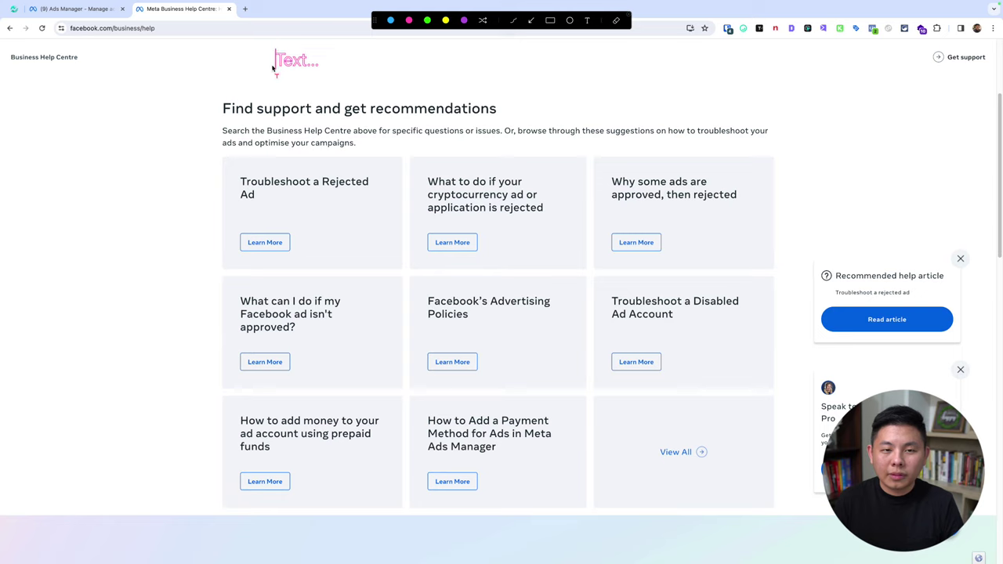
{"action": "type", "text": "facebook.com/"}
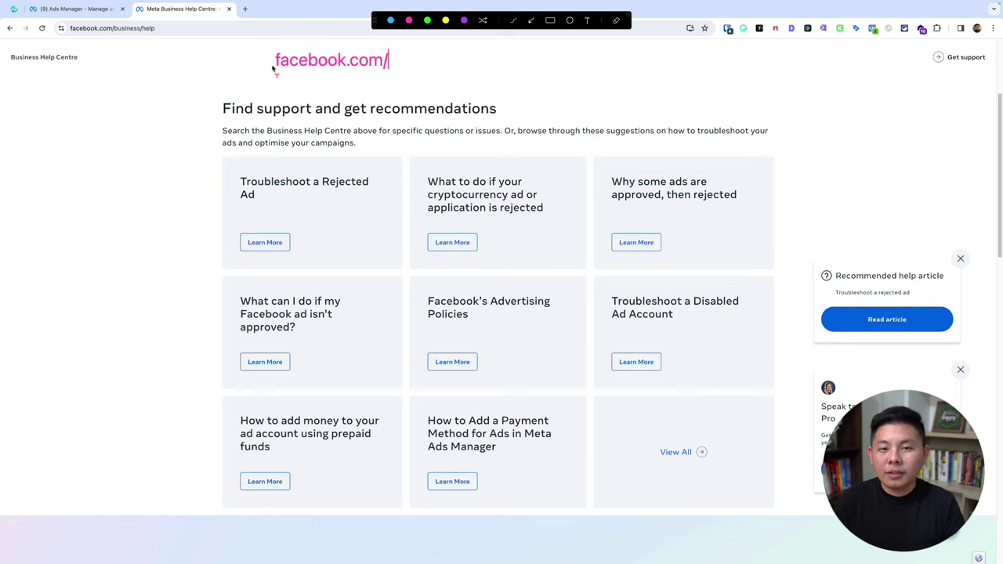
{"action": "type", "text": "business/help"}
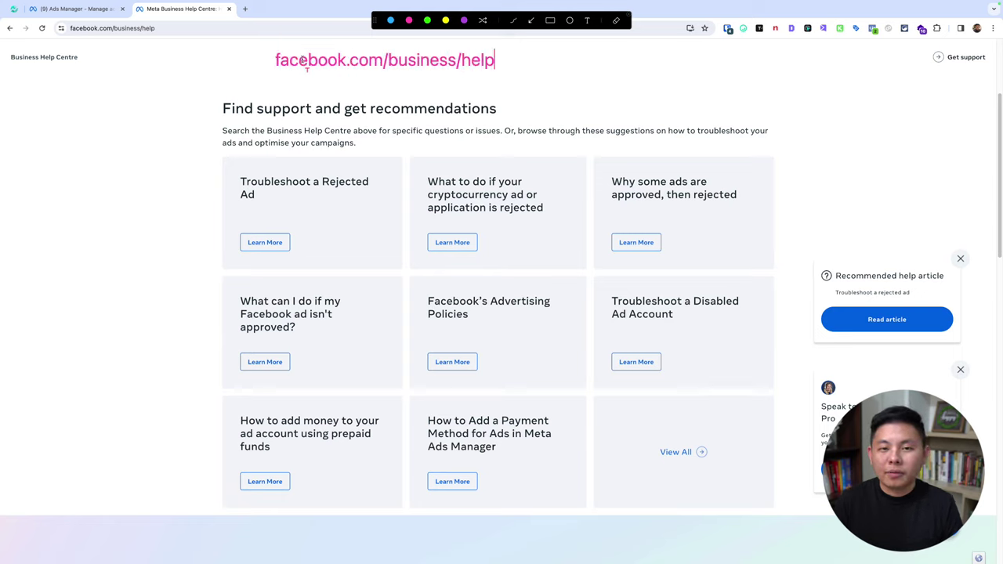
{"action": "scroll", "coordinate": [304, 62], "scroll_direction": "down", "scroll_amount": 3}
{"action": "scroll", "coordinate": [304, 60], "scroll_direction": "up", "scroll_amount": 8}
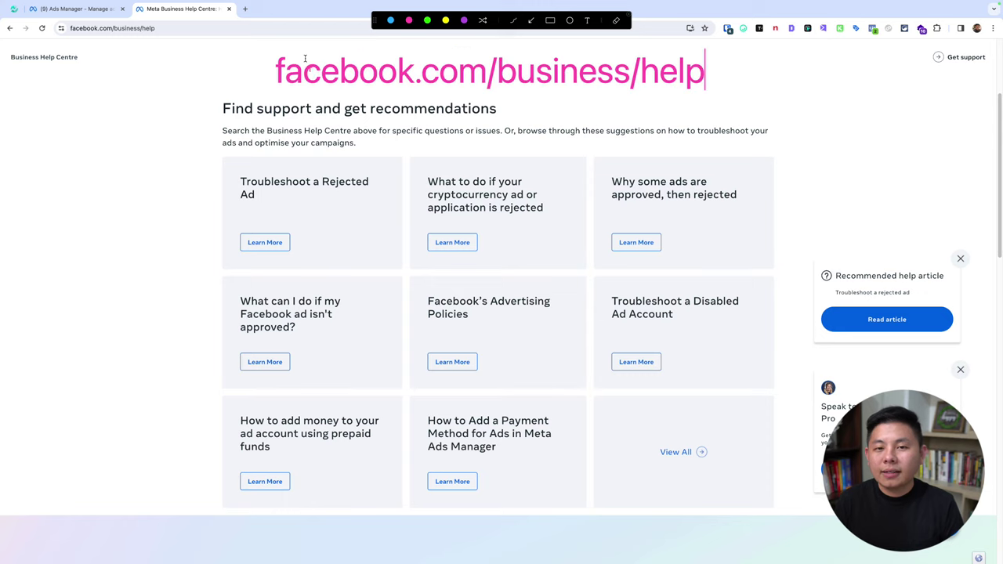
{"action": "key", "text": "Escape"}
Go through the Help Centre's "Find answers or contact support" section to the Contact support form in Business Support Home.
{"action": "scroll", "coordinate": [784, 134], "scroll_direction": "down", "scroll_amount": 5}
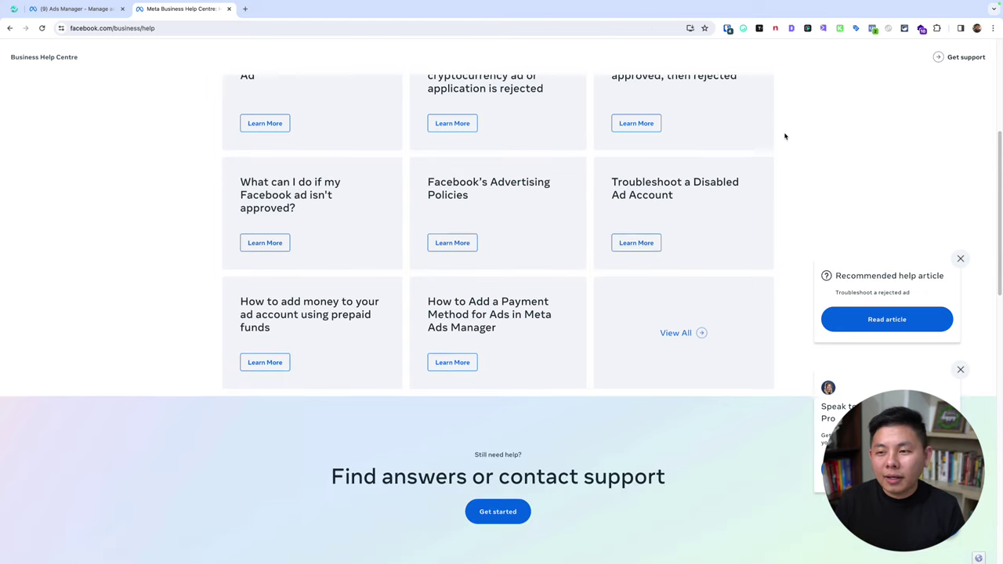
{"action": "scroll", "coordinate": [502, 392], "scroll_direction": "down", "scroll_amount": 2}
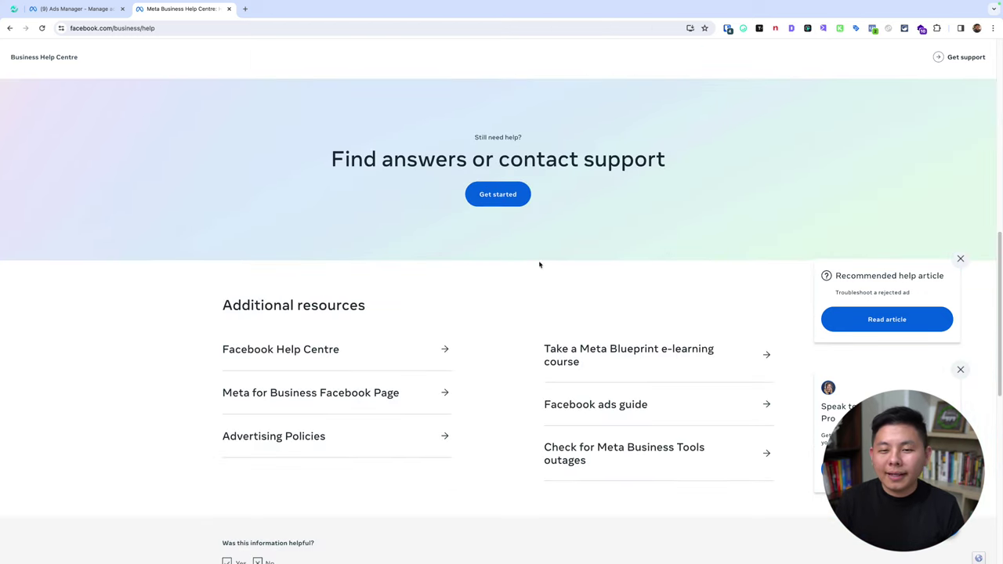
{"action": "left_click", "coordinate": [510, 192]}
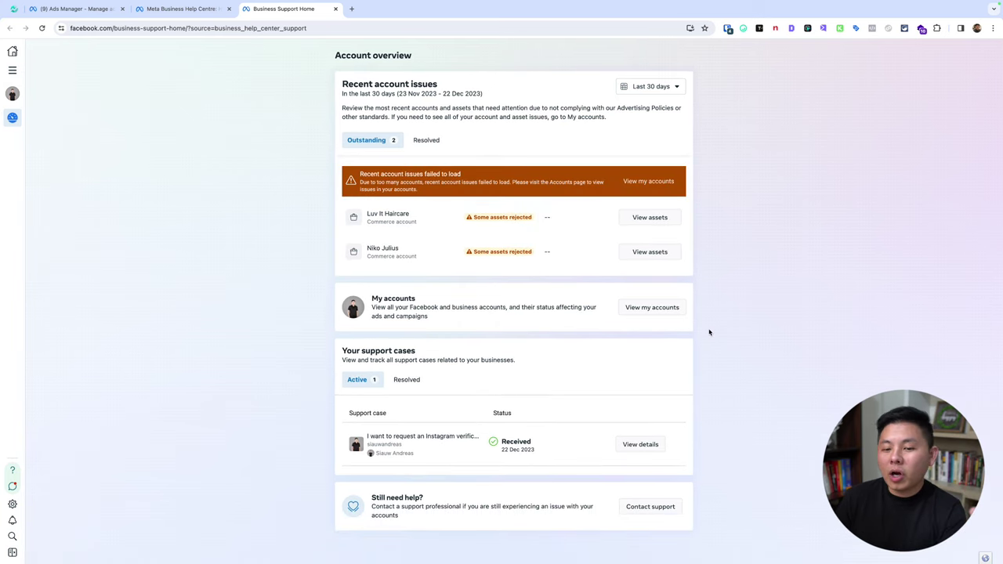
{"action": "left_click", "coordinate": [664, 511]}
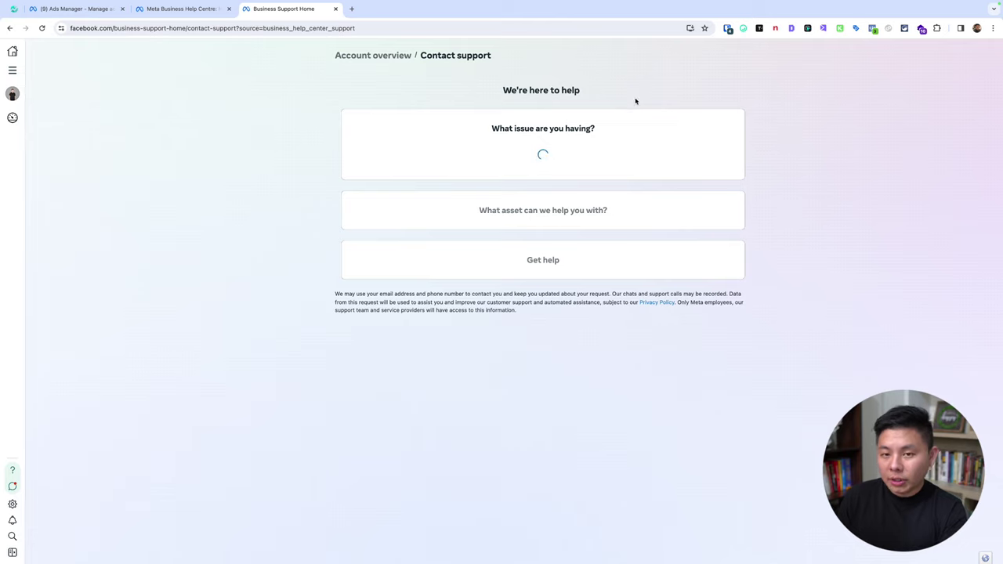
{"action": "left_click", "coordinate": [684, 205]}
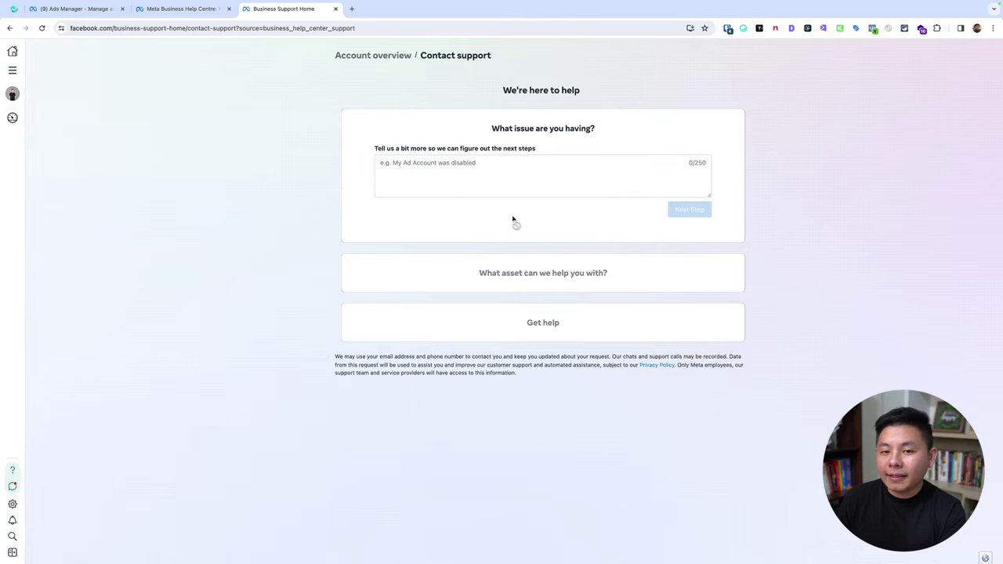
Describe the issue as "My ad account was disabled." and choose Failed payment as its best description.
{"action": "left_click", "coordinate": [547, 179]}
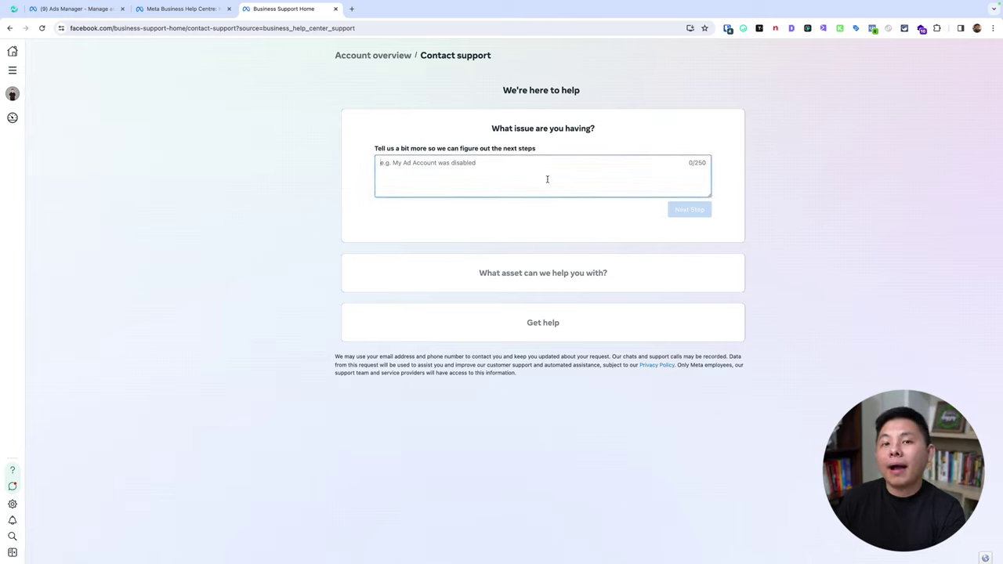
{"action": "type", "text": "My ad"}
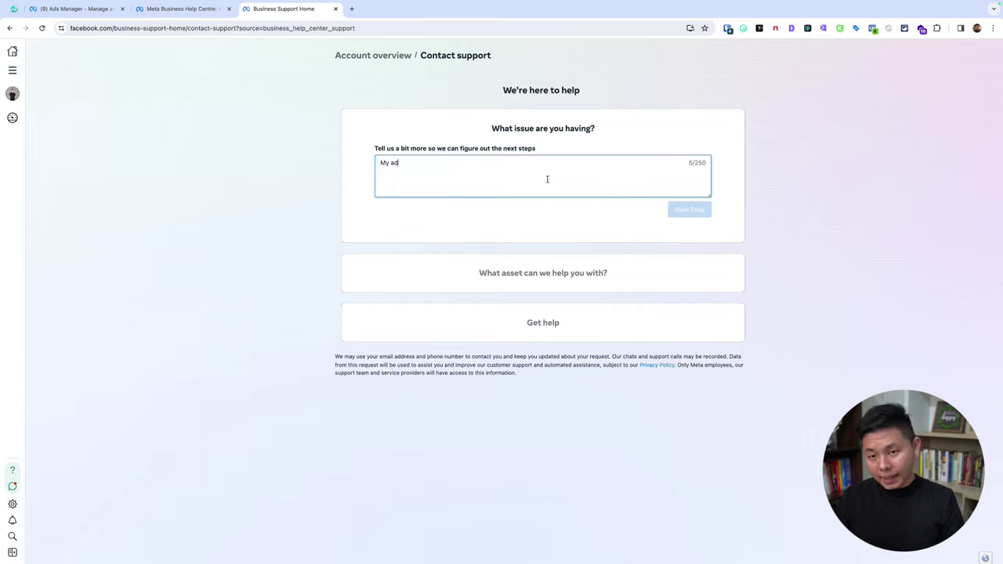
{"action": "type", "text": " accou"}
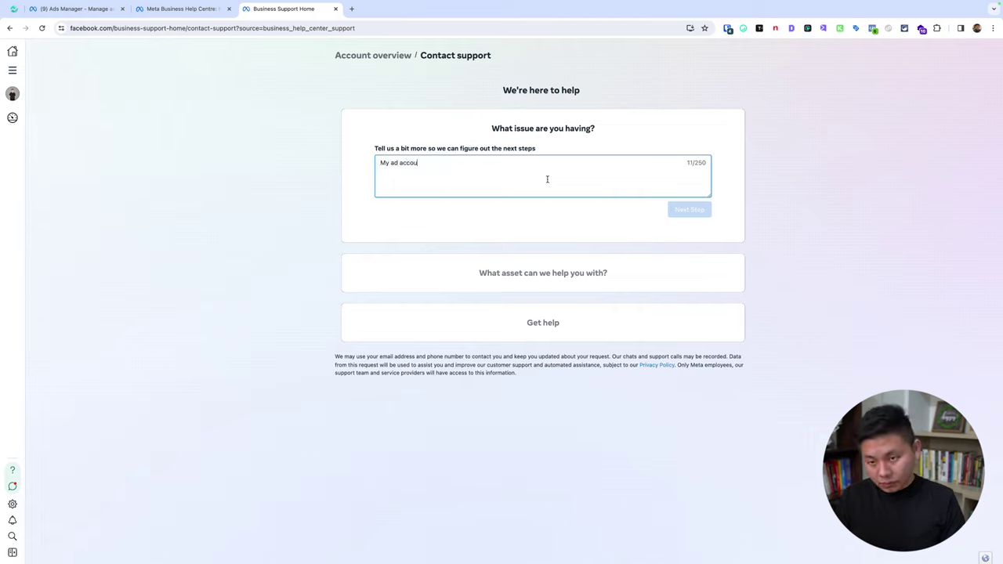
{"action": "type", "text": "nt was disabled."}
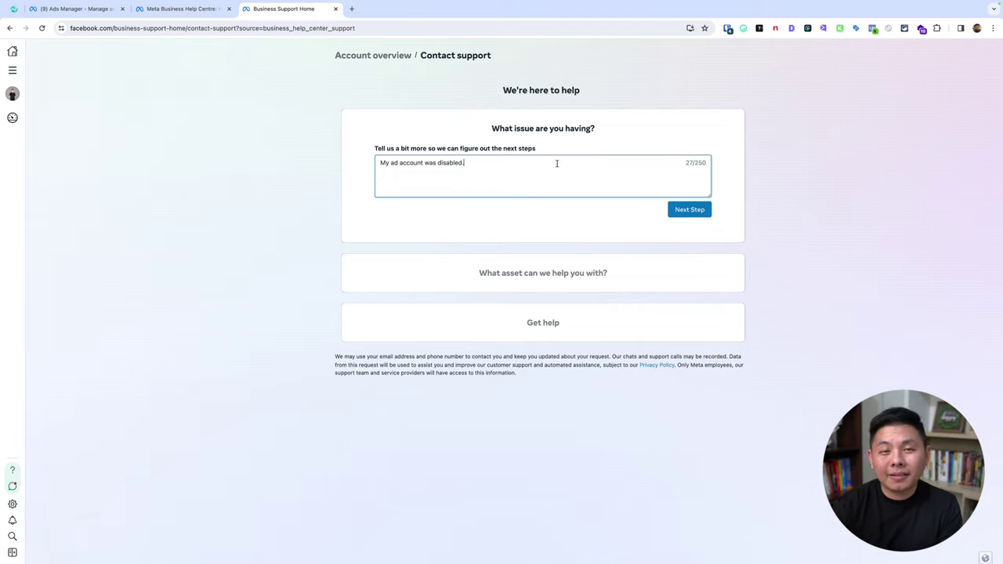
{"action": "left_click", "coordinate": [683, 210]}
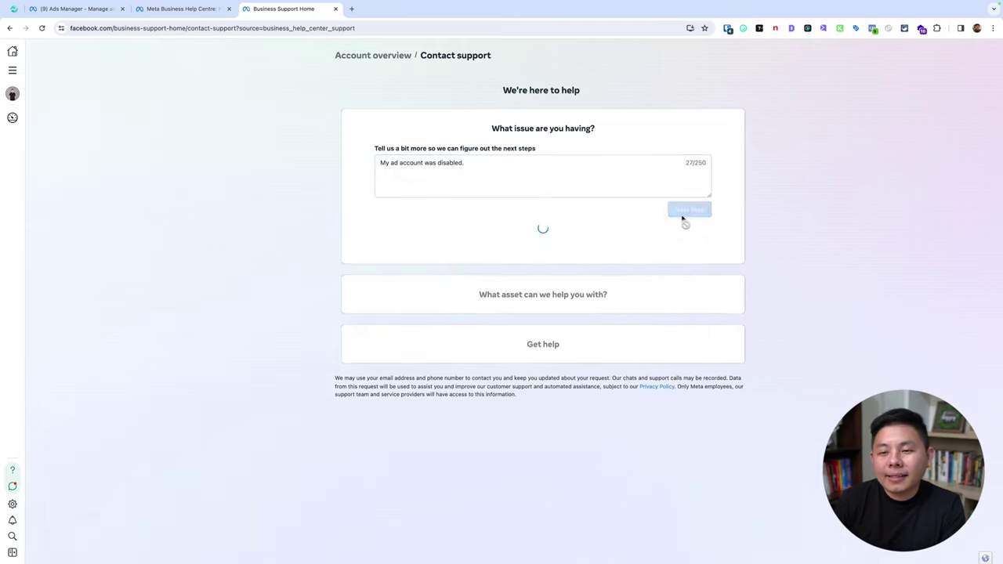
{"action": "scroll", "coordinate": [510, 188], "scroll_direction": "down", "scroll_amount": 1}
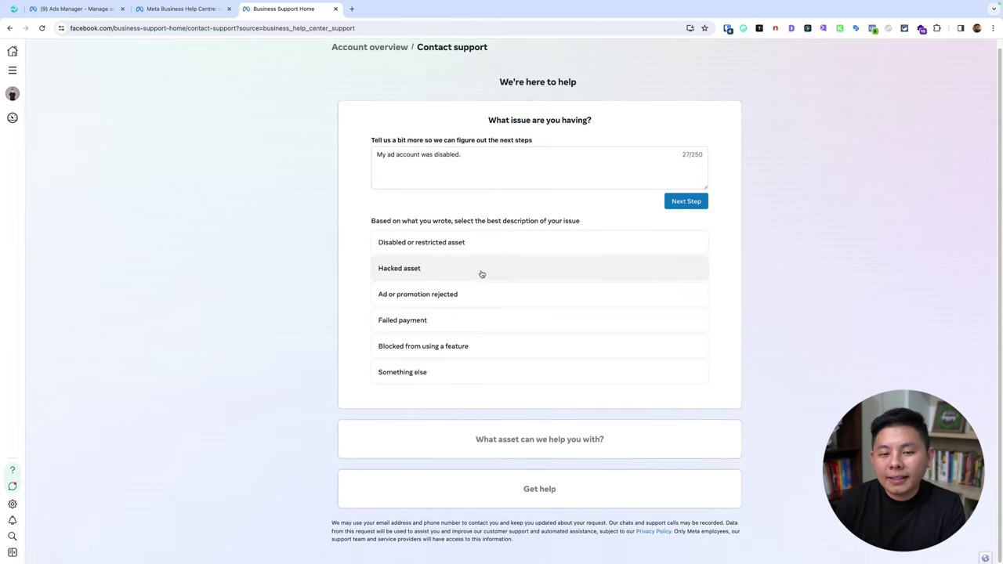
{"action": "left_click", "coordinate": [471, 323]}
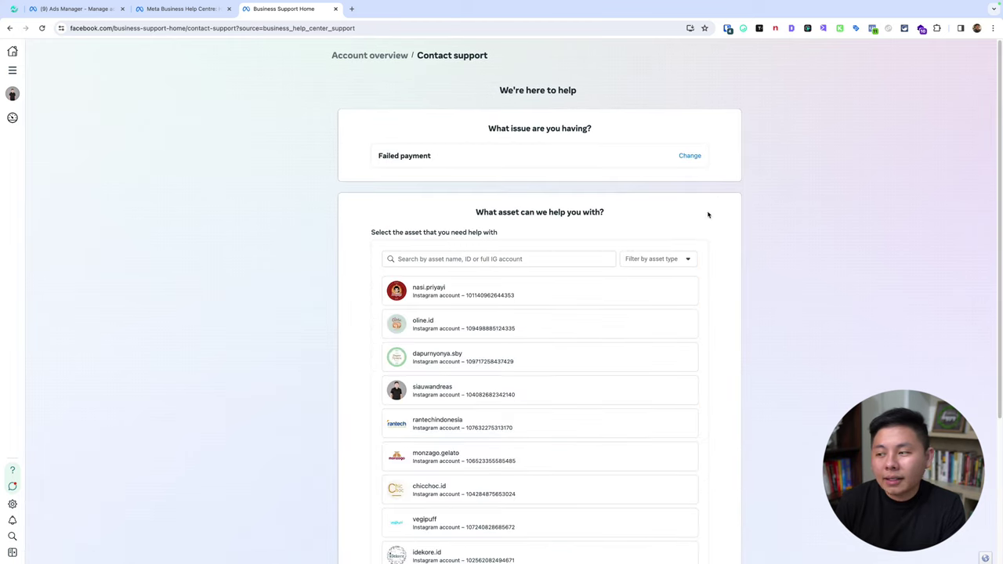
Try the fourth listed Instagram account as the asset needing help, then reopen the asset choice.
{"action": "left_click", "coordinate": [571, 390]}
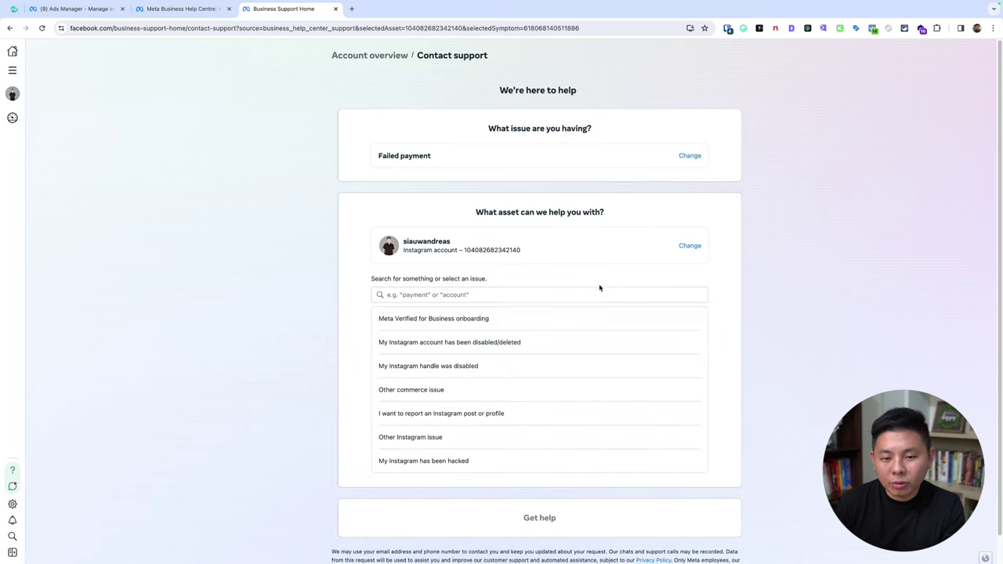
{"action": "scroll", "coordinate": [522, 265], "scroll_direction": "down", "scroll_amount": 1}
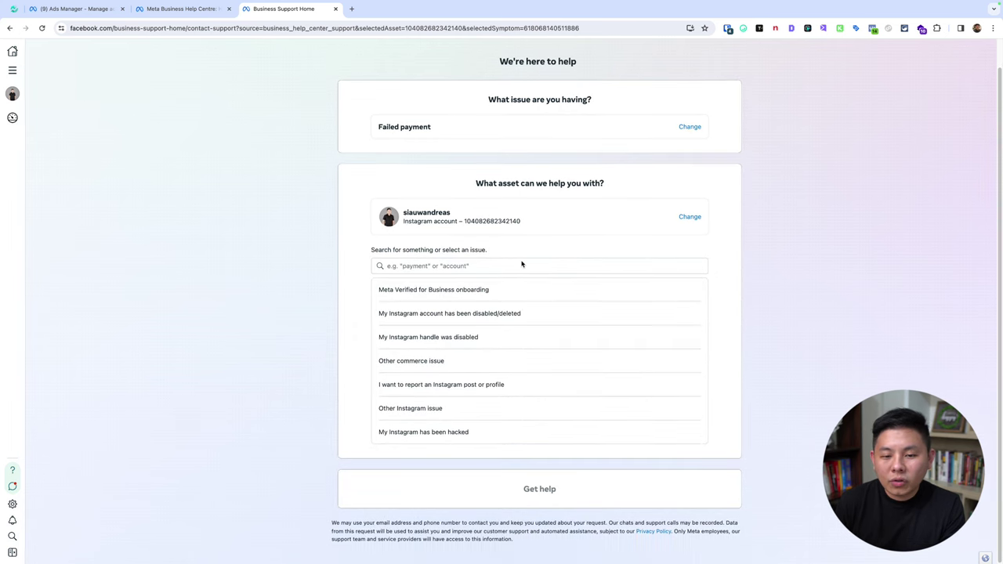
{"action": "left_click", "coordinate": [689, 217]}
Load more entries in the list of assets that need help.
{"action": "scroll", "coordinate": [515, 373], "scroll_direction": "down", "scroll_amount": 5}
{"action": "left_click", "coordinate": [532, 417]}
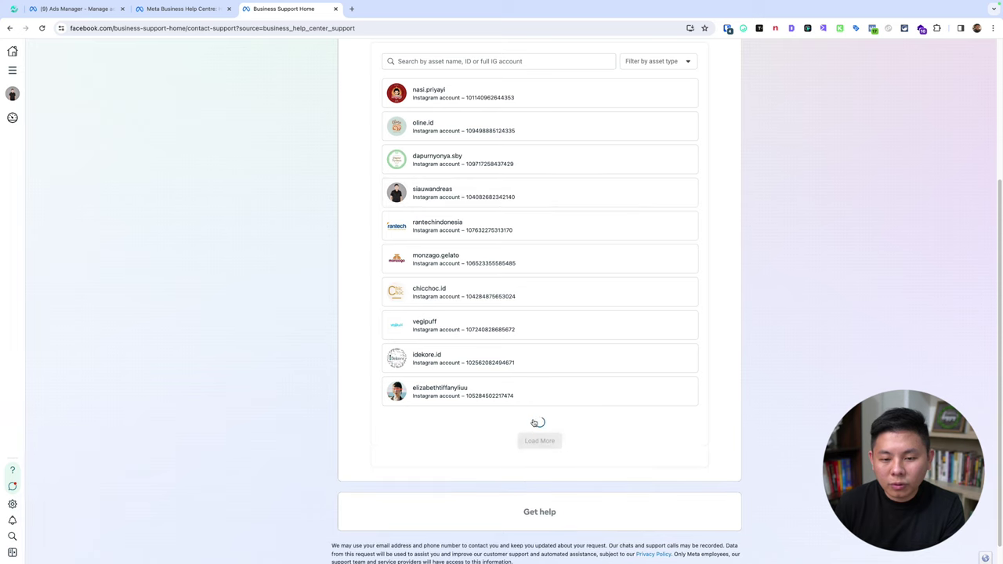
{"action": "scroll", "coordinate": [528, 254], "scroll_direction": "up", "scroll_amount": 5}
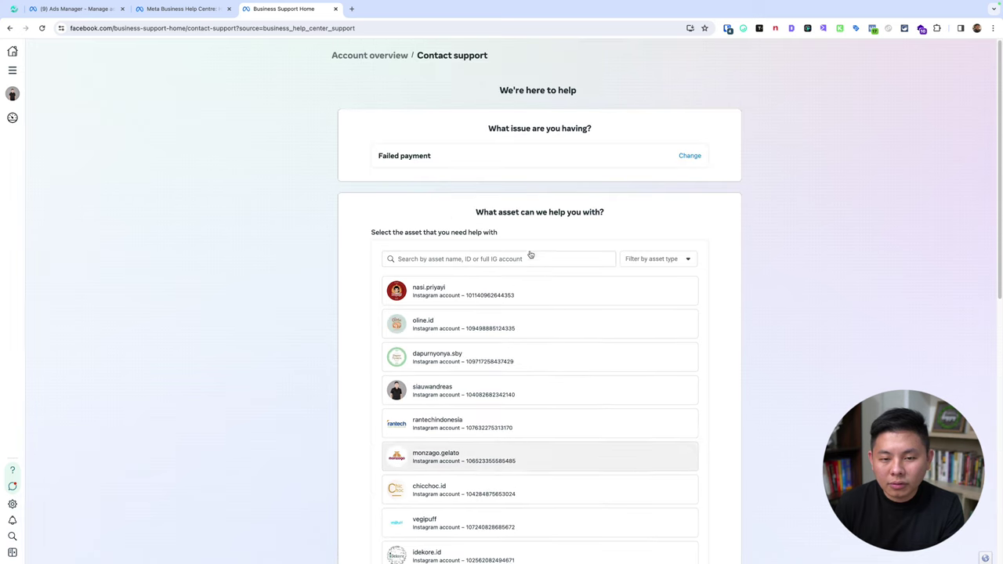
Search the assets by the account holder's name, choose the matching Facebook account and select the issue "Advertising restriction on Facebook account".
{"action": "left_click", "coordinate": [454, 262]}
{"action": "type", "text": "siauw"}
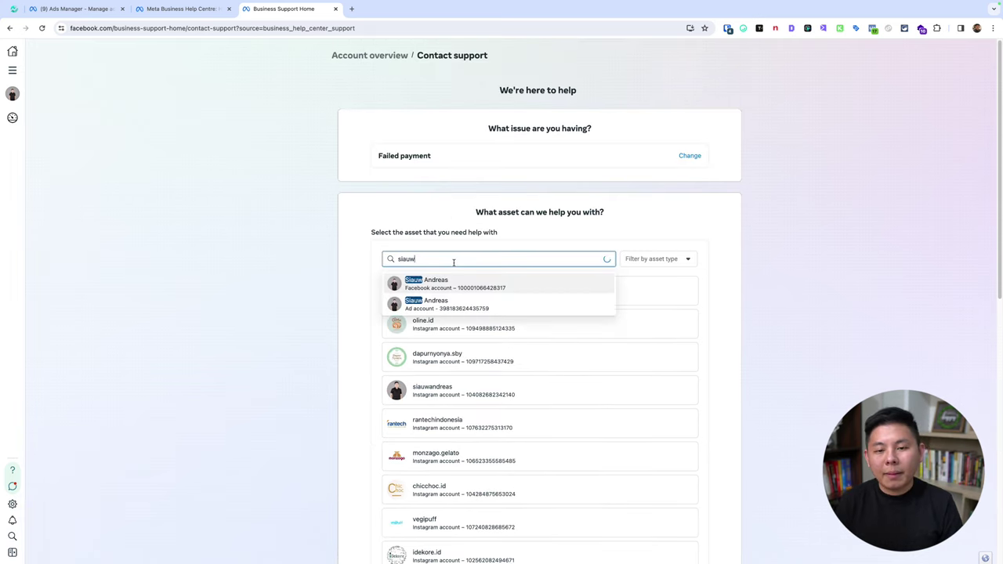
{"action": "left_click", "coordinate": [453, 282]}
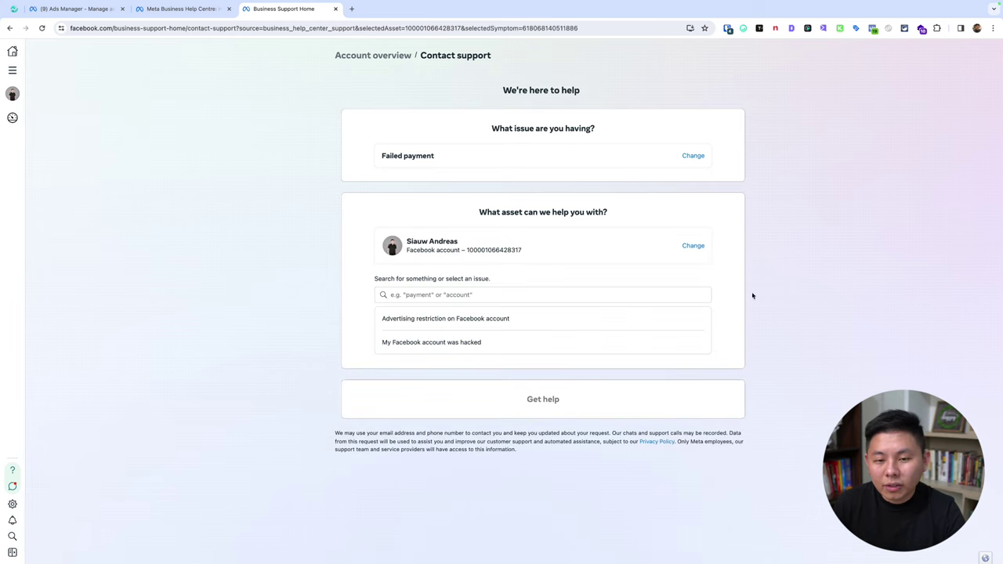
{"action": "left_click", "coordinate": [500, 320]}
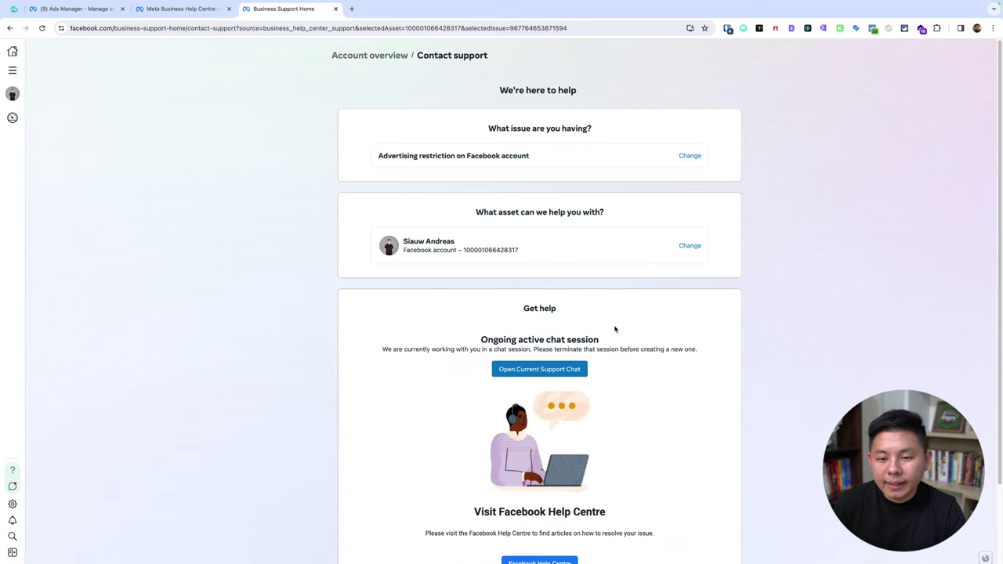
Open the current support chat in Messenger and send the message "Hello" to Meta Support.
{"action": "scroll", "coordinate": [616, 329], "scroll_direction": "down", "scroll_amount": 2}
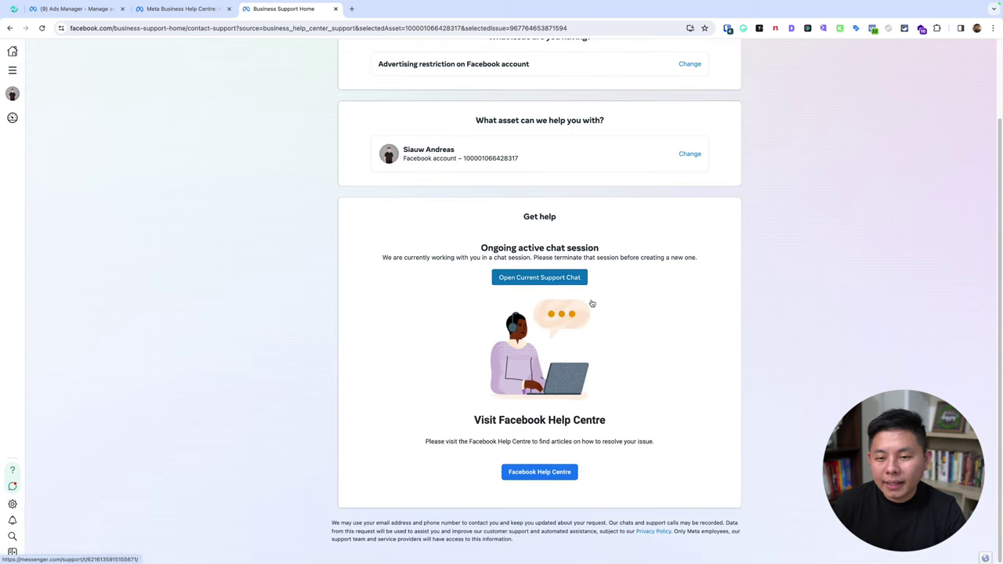
{"action": "left_click", "coordinate": [562, 281]}
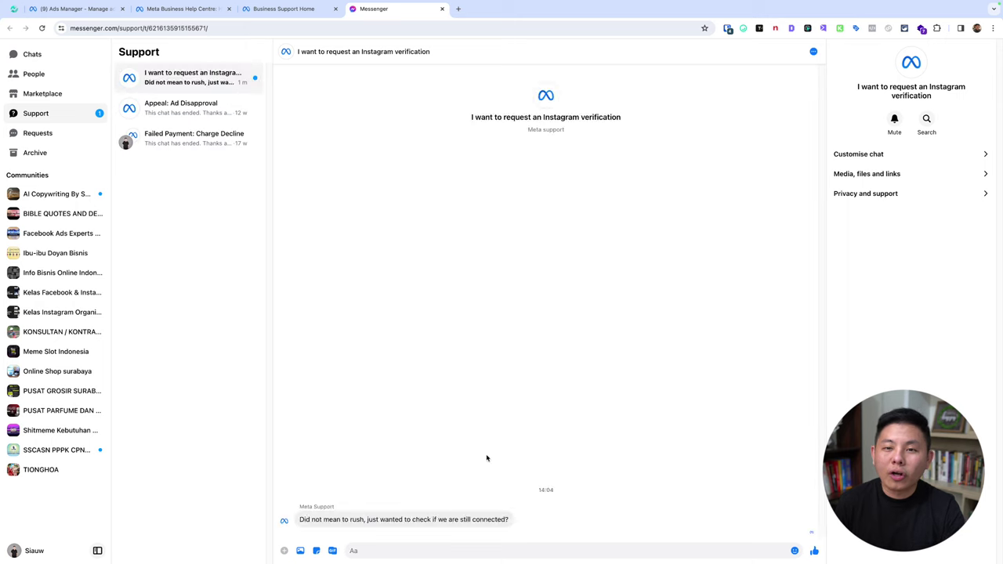
{"action": "left_click", "coordinate": [446, 554]}
{"action": "type", "text": "Hello"}
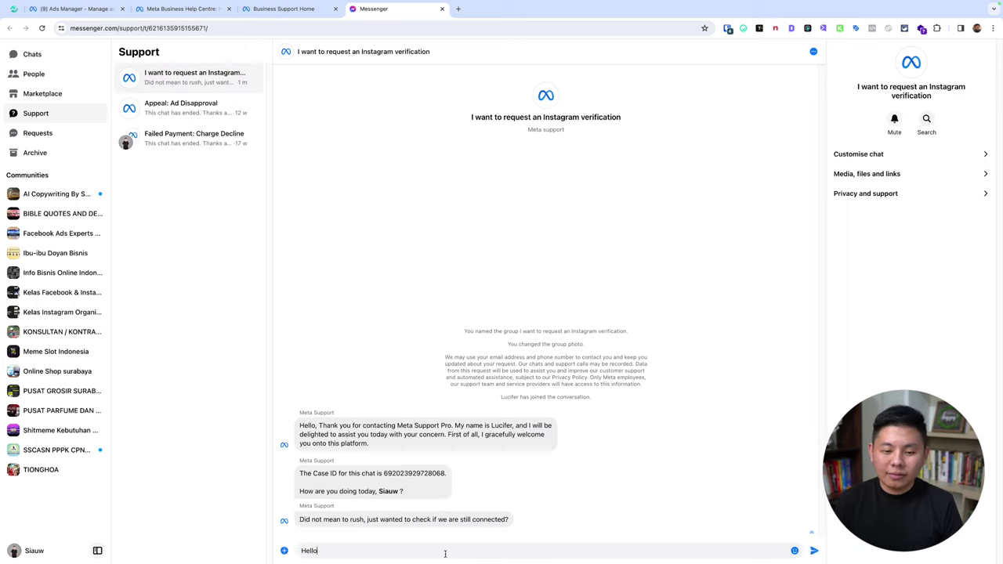
{"action": "key", "text": "Return"}
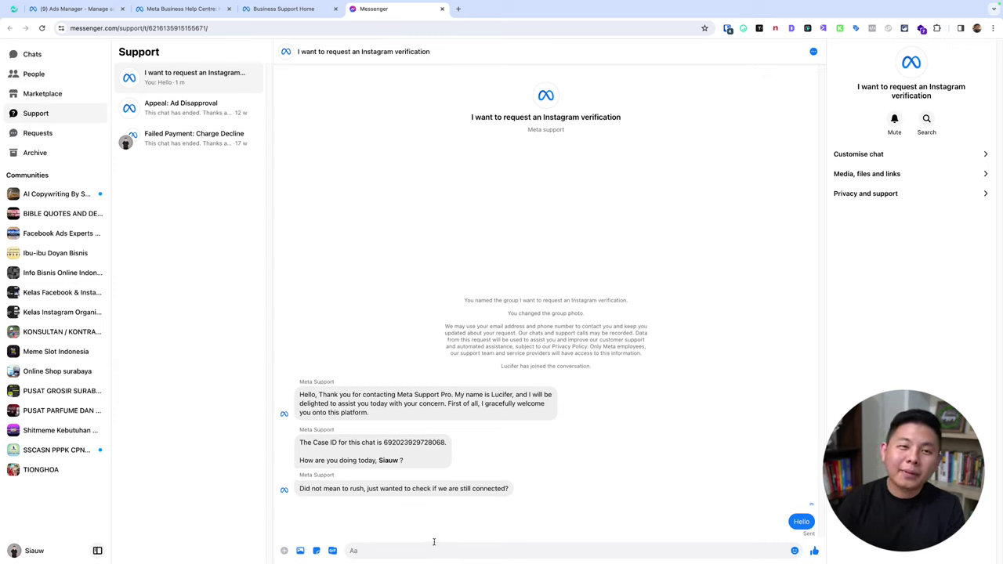
Switch to Ads Manager, bring up its Help section and start a contact support request there.
{"action": "left_click", "coordinate": [60, 9]}
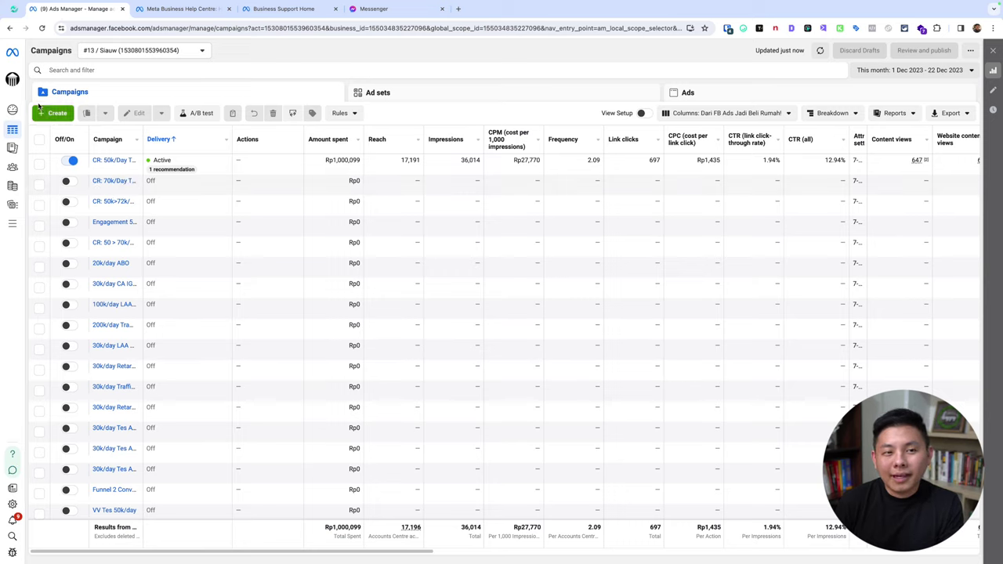
{"action": "mouse_move", "coordinate": [13, 116]}
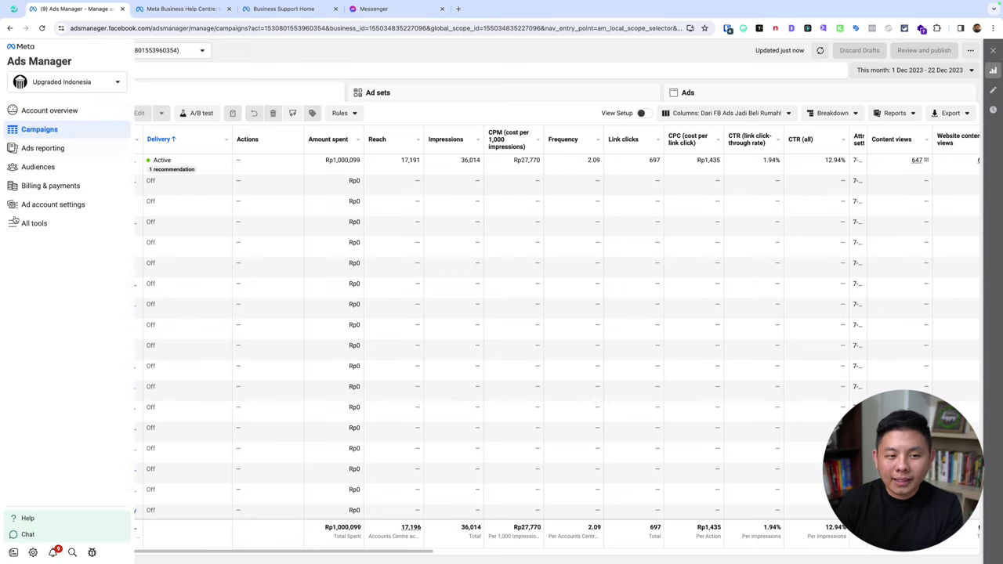
{"action": "left_click", "coordinate": [27, 519]}
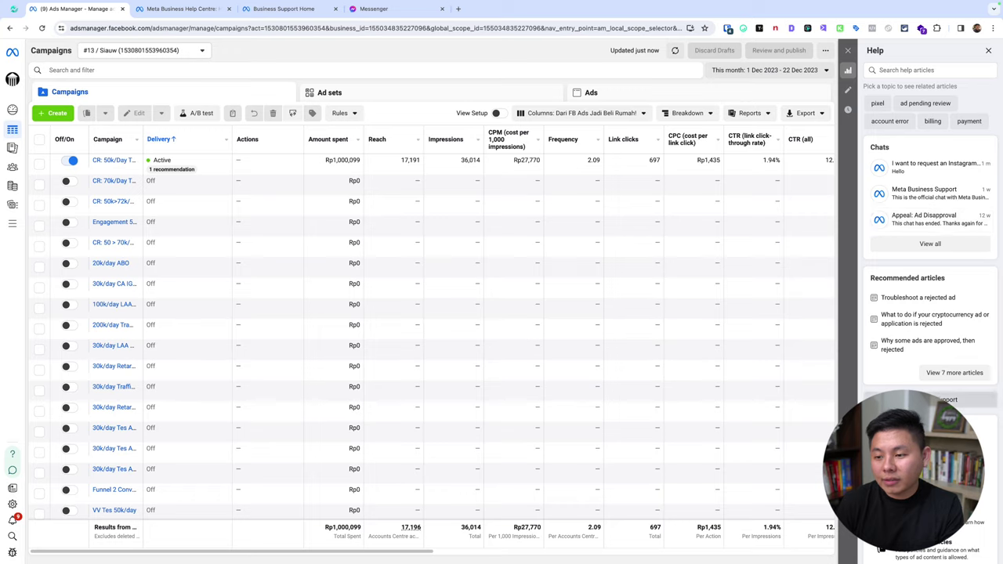
{"action": "left_click", "coordinate": [930, 399]}
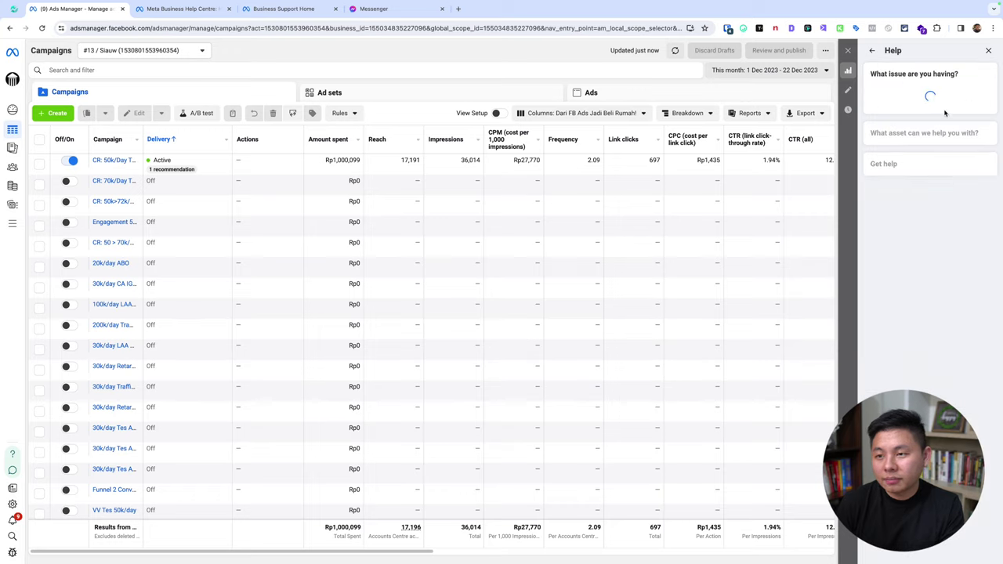
Report the issue "My ad account has been disabled" and choose the #13 ad account as the asset needing help.
{"action": "left_click", "coordinate": [960, 154]}
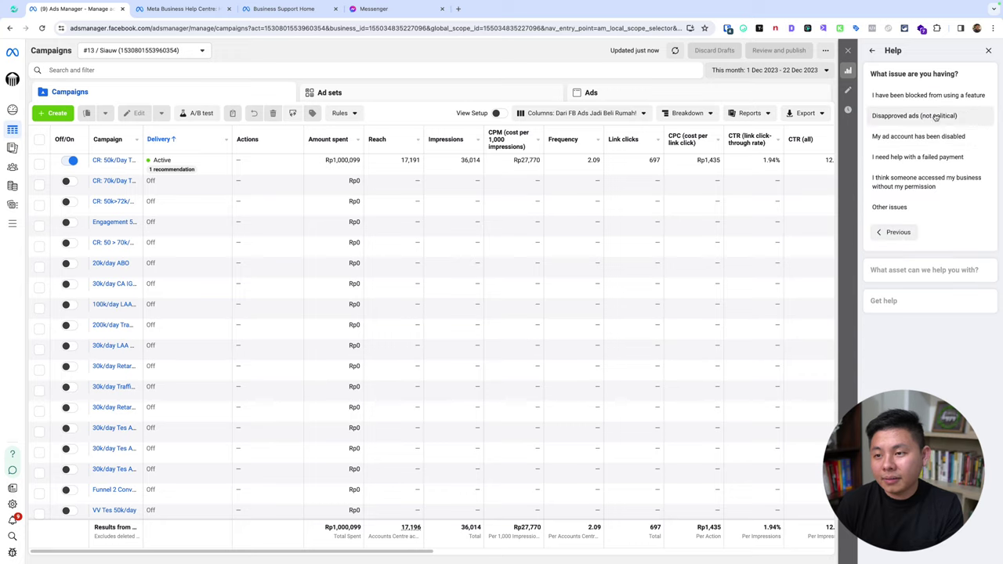
{"action": "left_click", "coordinate": [929, 136]}
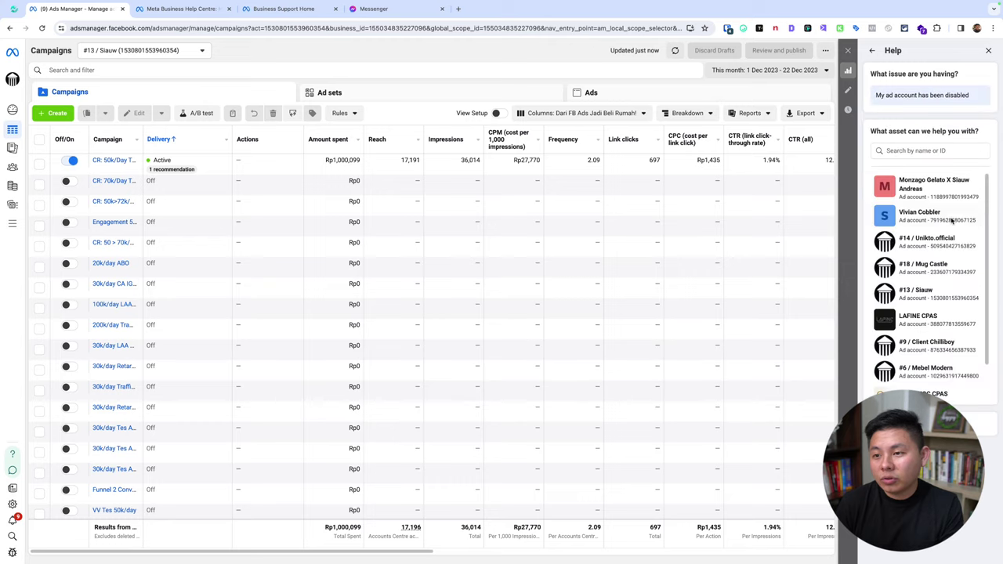
{"action": "left_click", "coordinate": [950, 292]}
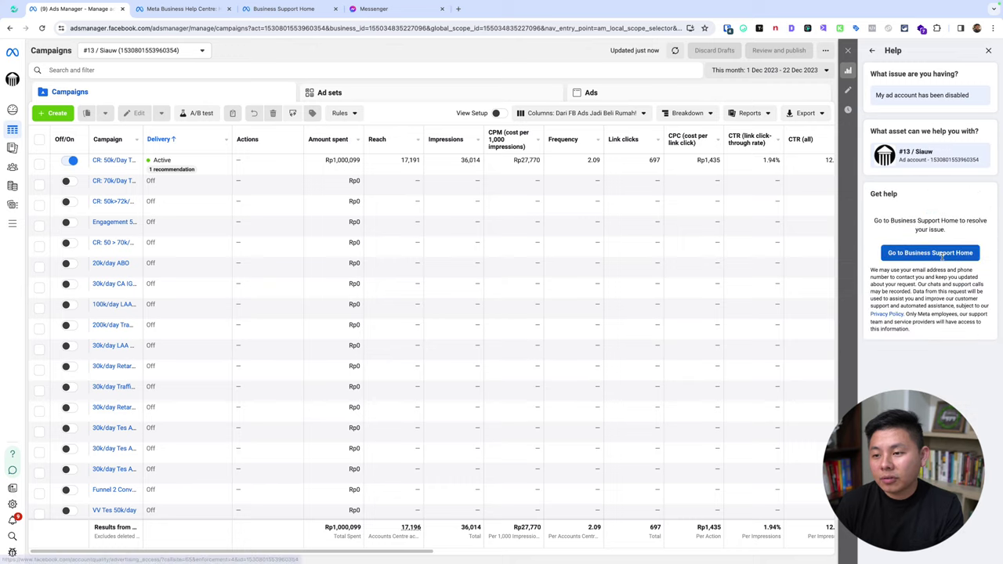
Go to Business Support Home for the #13 ad account, close the Messenger page and look over the rejected-ads review page.
{"action": "left_click", "coordinate": [944, 257]}
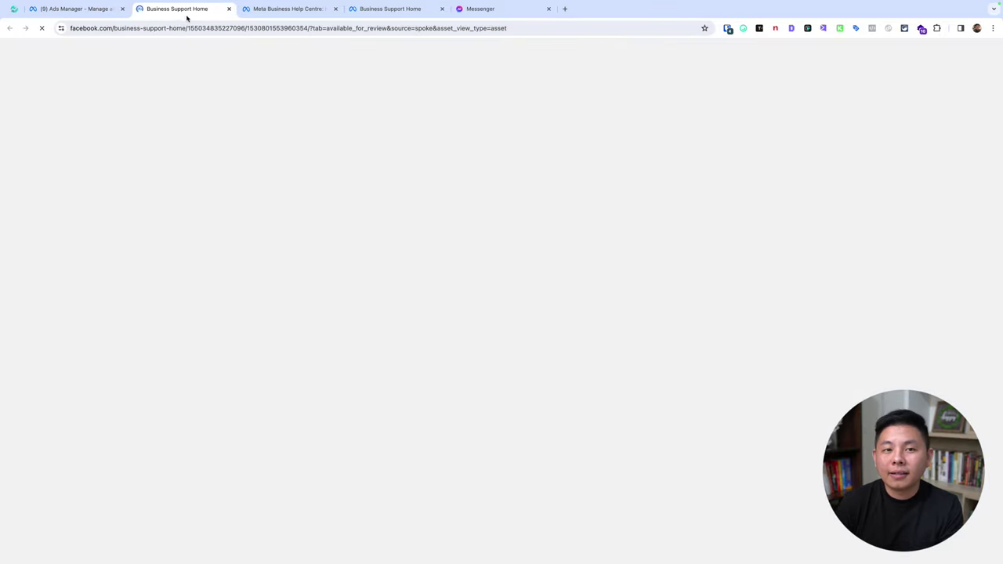
{"action": "left_click", "coordinate": [549, 9]}
{"action": "scroll", "coordinate": [387, 383], "scroll_direction": "down", "scroll_amount": 1}
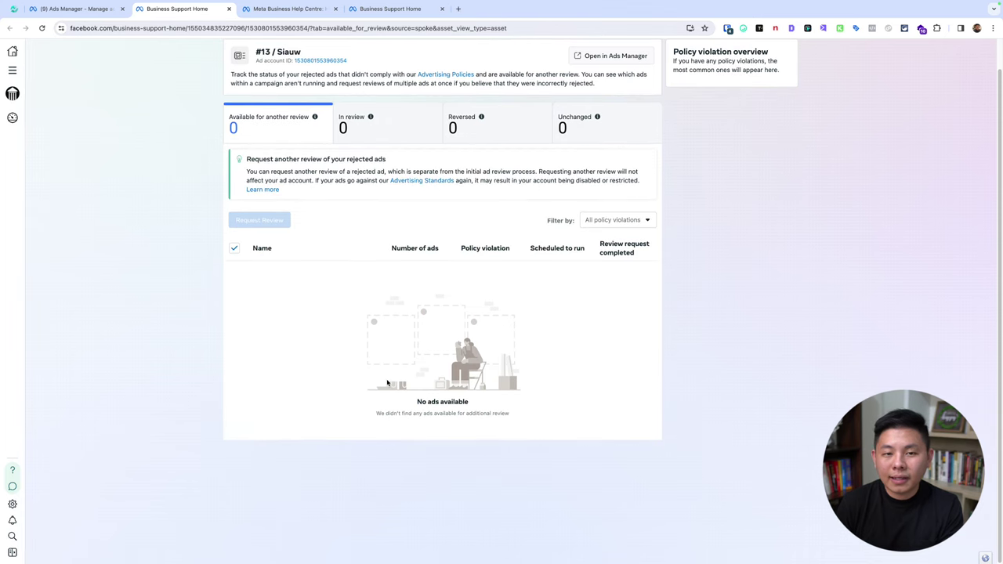
{"action": "scroll", "coordinate": [387, 382], "scroll_direction": "up", "scroll_amount": 1}
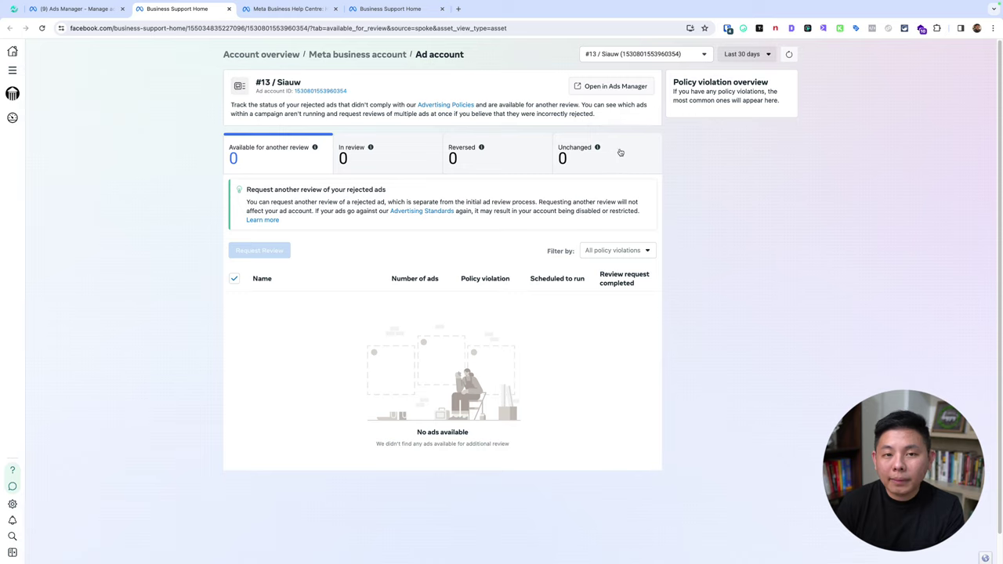
Return to the earlier Contact support form and reopen the current support chat.
{"action": "left_click", "coordinate": [392, 8]}
{"action": "left_click", "coordinate": [524, 276]}
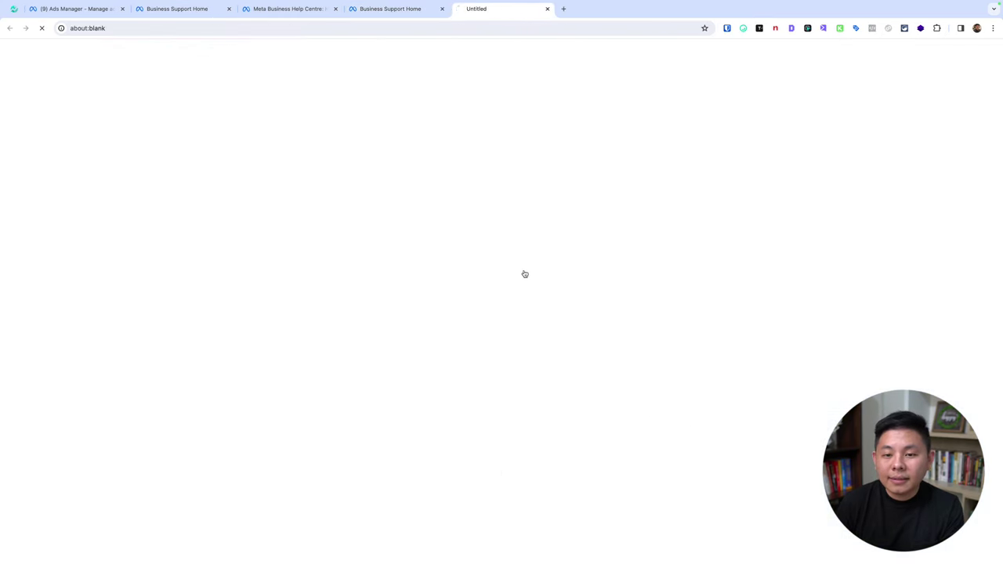